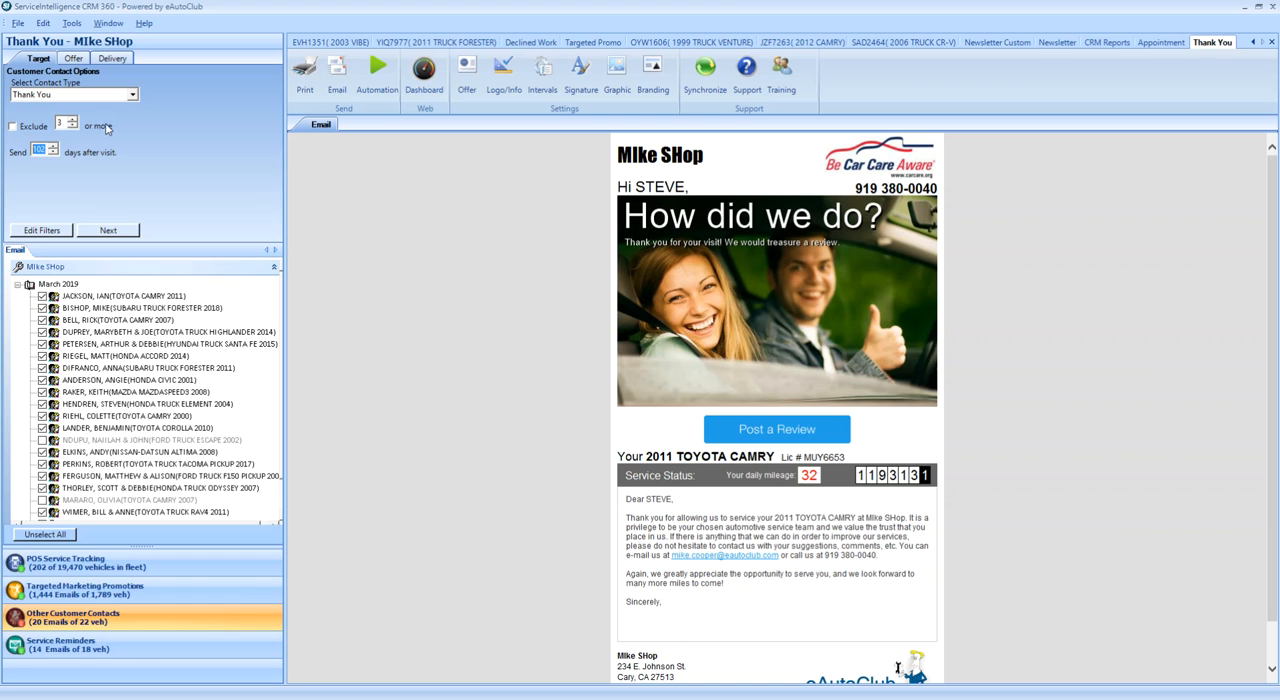
# Remove the Months Elapsed Since Last Visit filter from the Thank You campaign's selection filters
pyautogui.click(43, 231)
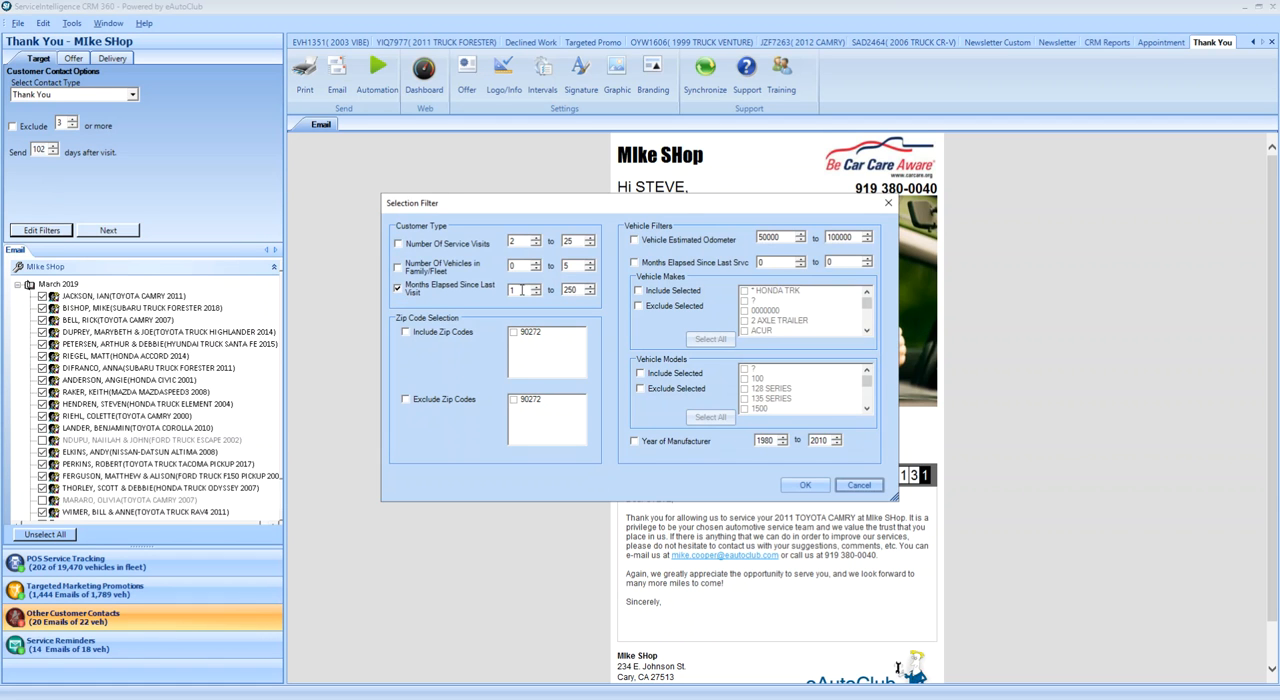
pyautogui.click(399, 290)
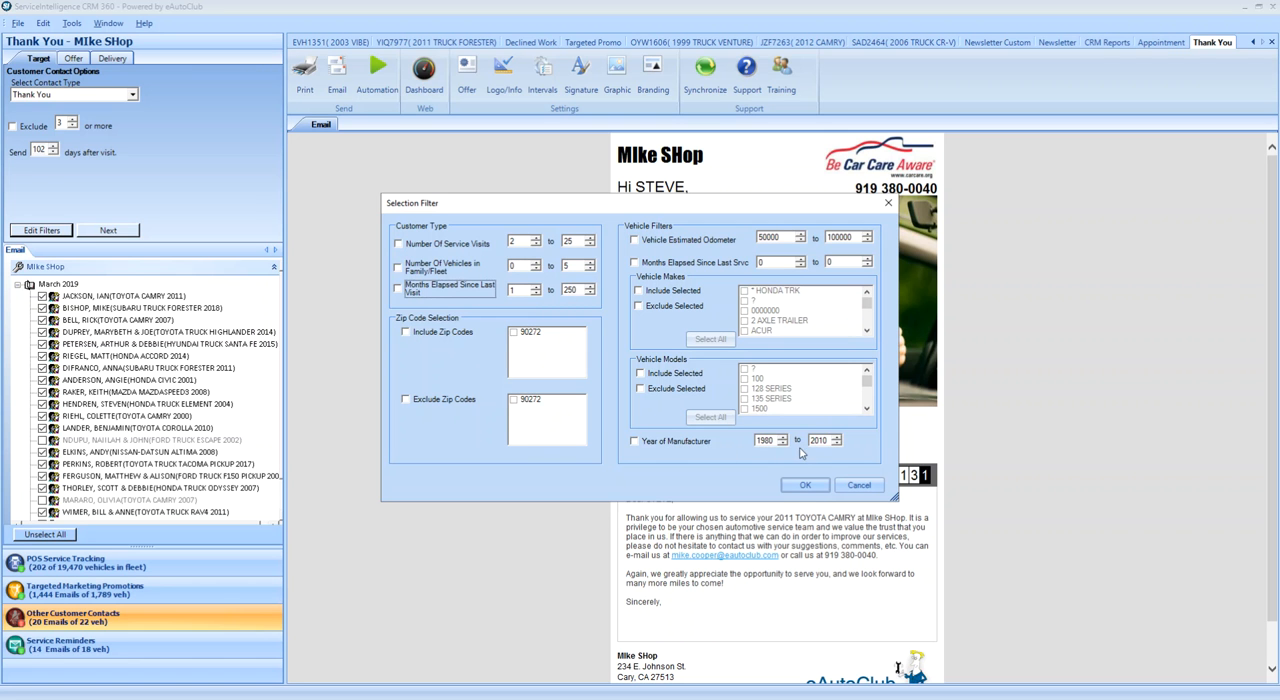
pyautogui.click(808, 485)
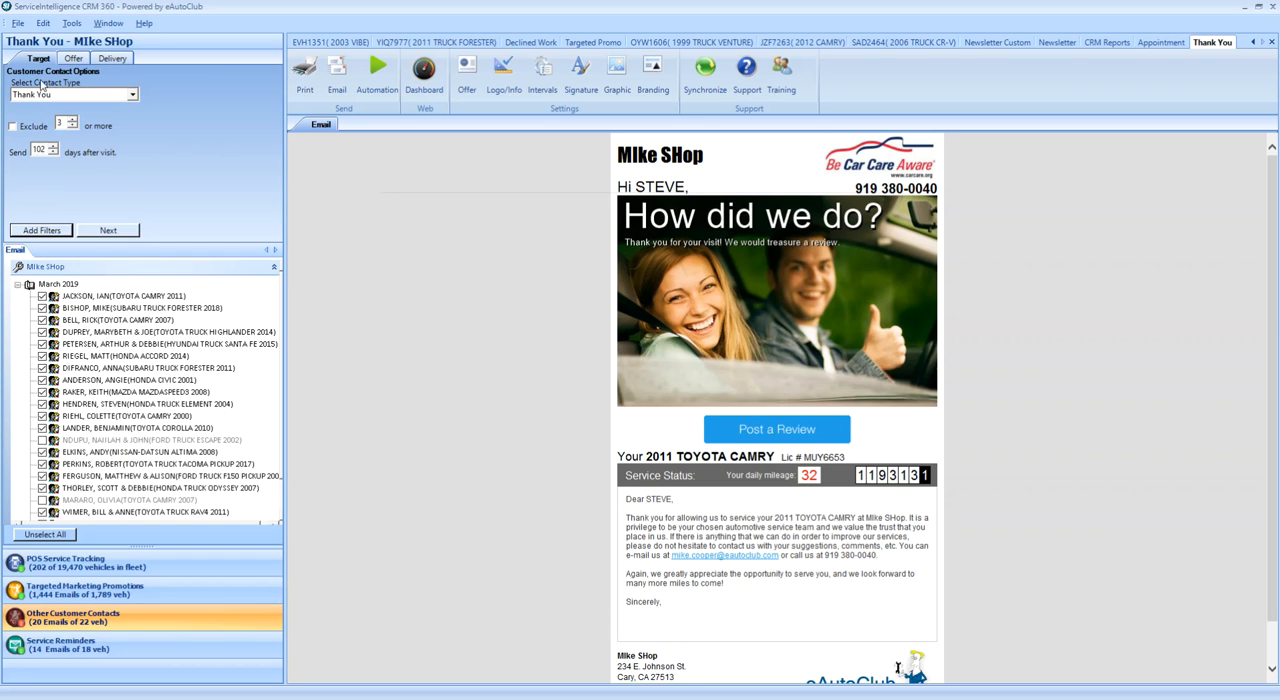
# Change the offer message's Line 1 Text to "How did we do" and select part of the Line 2 text
pyautogui.click(72, 59)
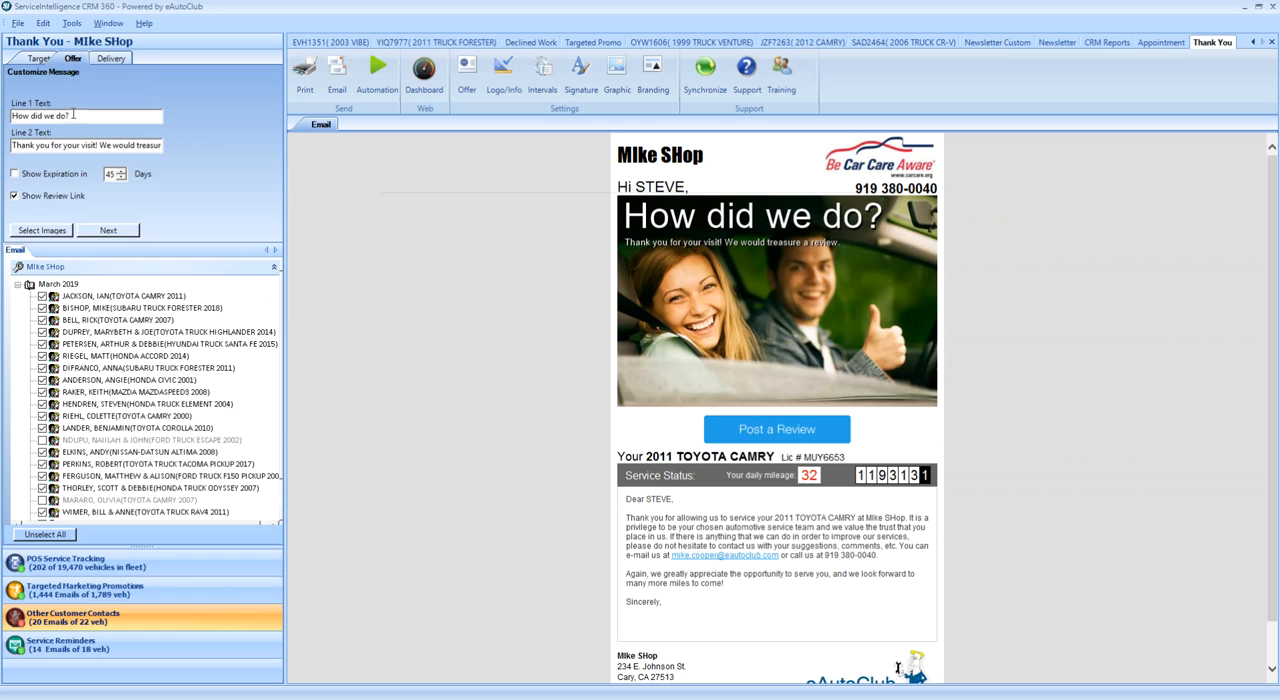
pyautogui.moveTo(70, 115); pyautogui.dragTo(12, 116)
pyautogui.click(79, 116)
pyautogui.press('BackSpace')
pyautogui.write('ff')
pyautogui.press('BackSpace')
pyautogui.press('BackSpace')
pyautogui.click(93, 145)
pyautogui.moveTo(152, 145); pyautogui.dragTo(50, 145)
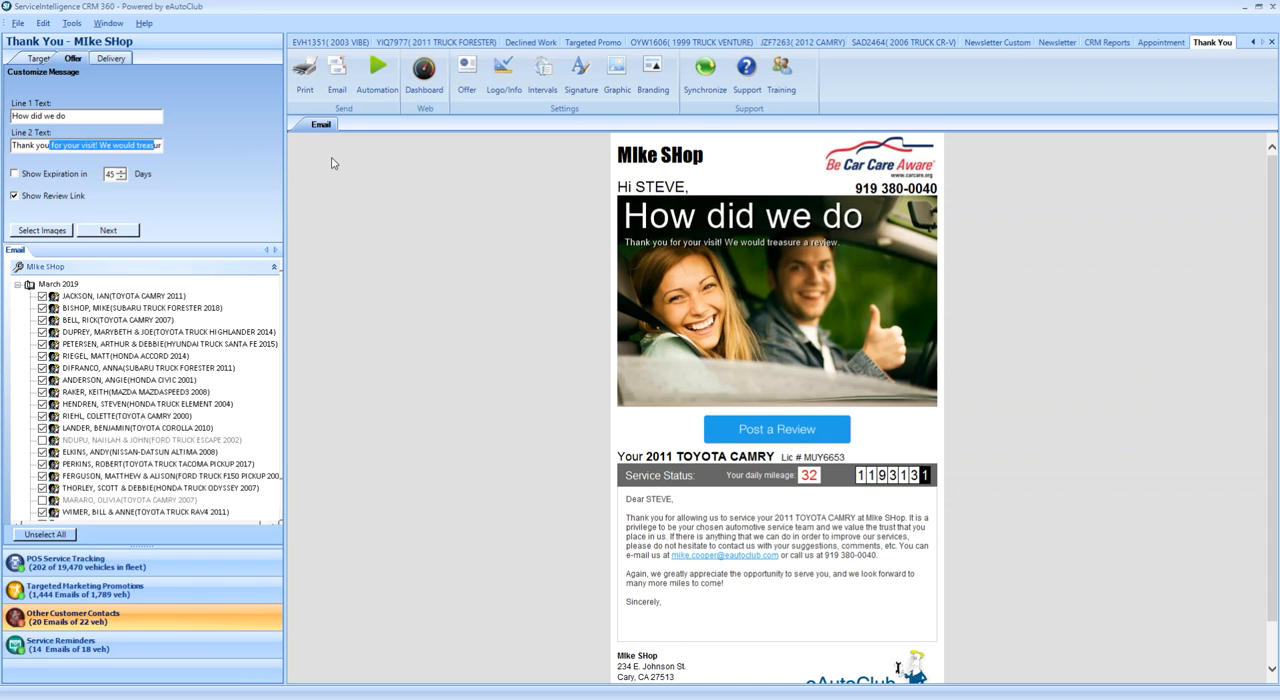
# Replace the email's main picture with Main_Chrysler.jpg from the Main images folder
pyautogui.click(622, 72)
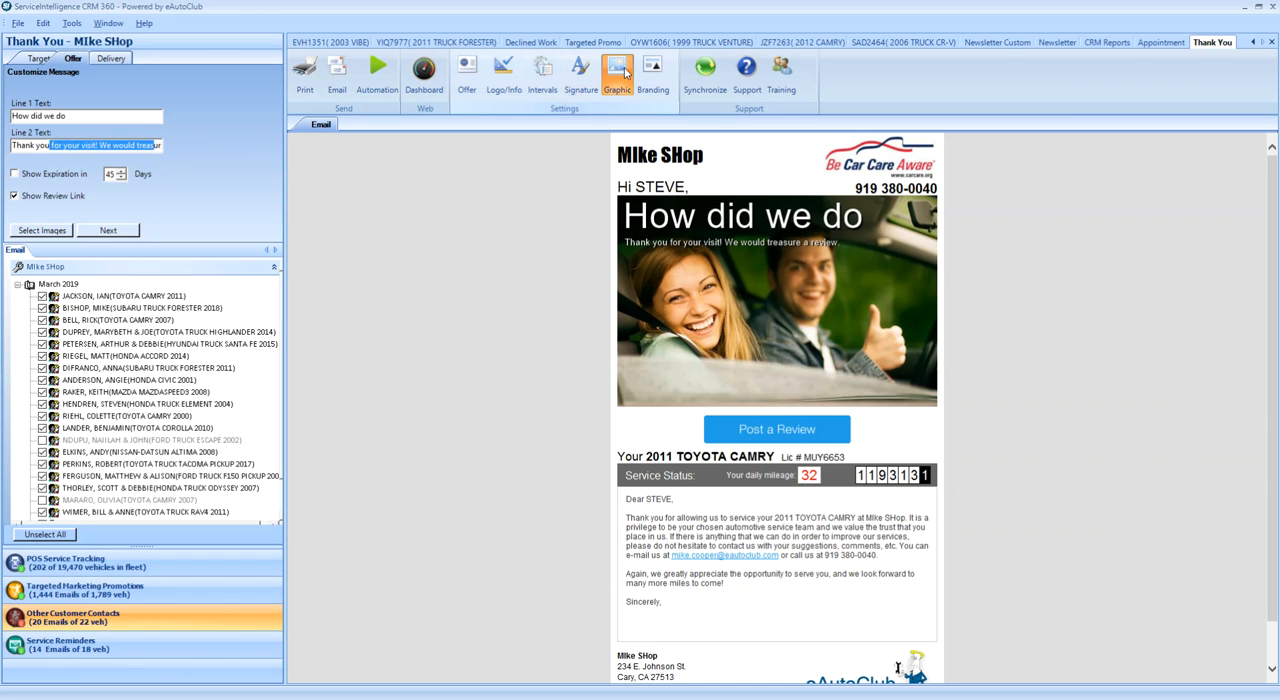
pyautogui.click(779, 251)
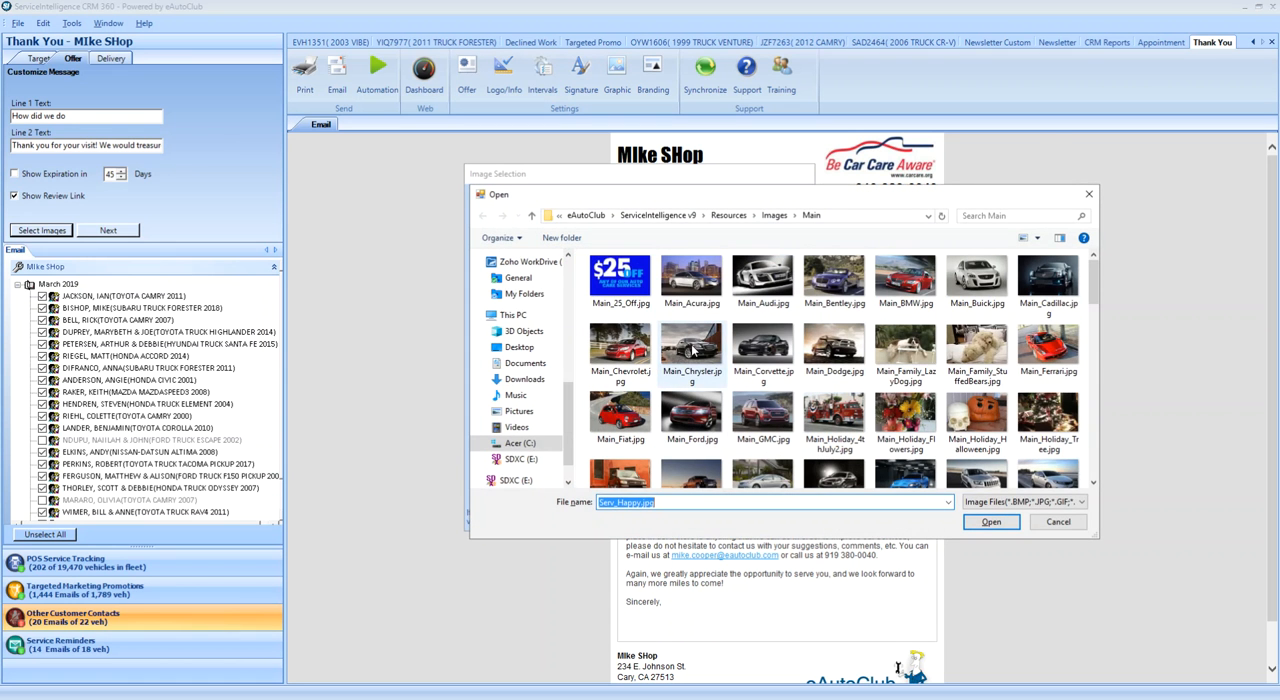
pyautogui.doubleClick(694, 350)
pyautogui.click(726, 494)
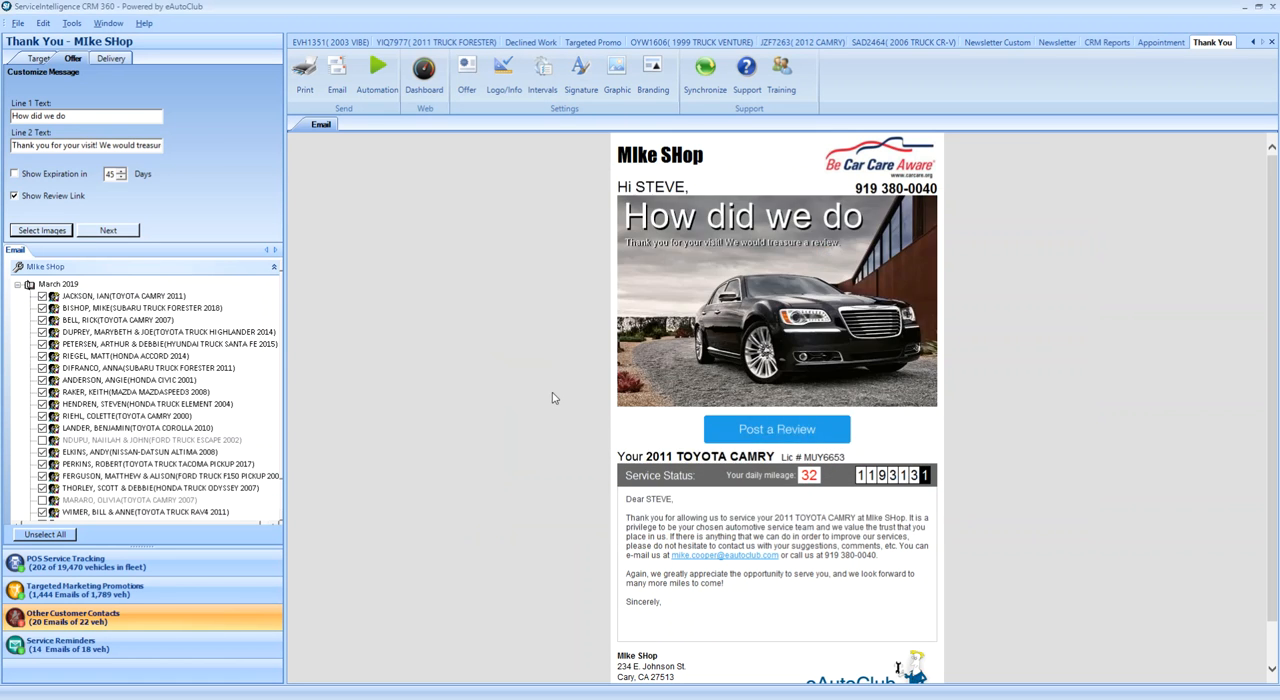
# Add the Main_Branding_BMW.gif branding to the email's main image instead of leaving the branding blank
pyautogui.click(653, 72)
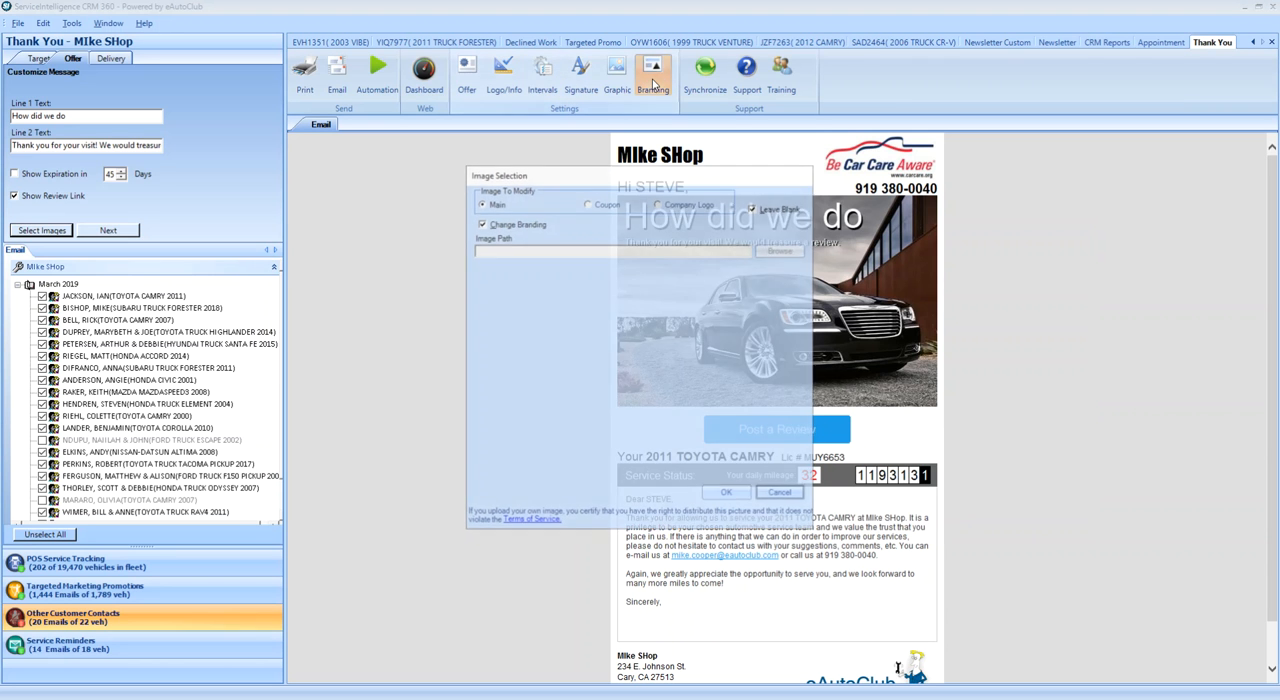
pyautogui.click(753, 208)
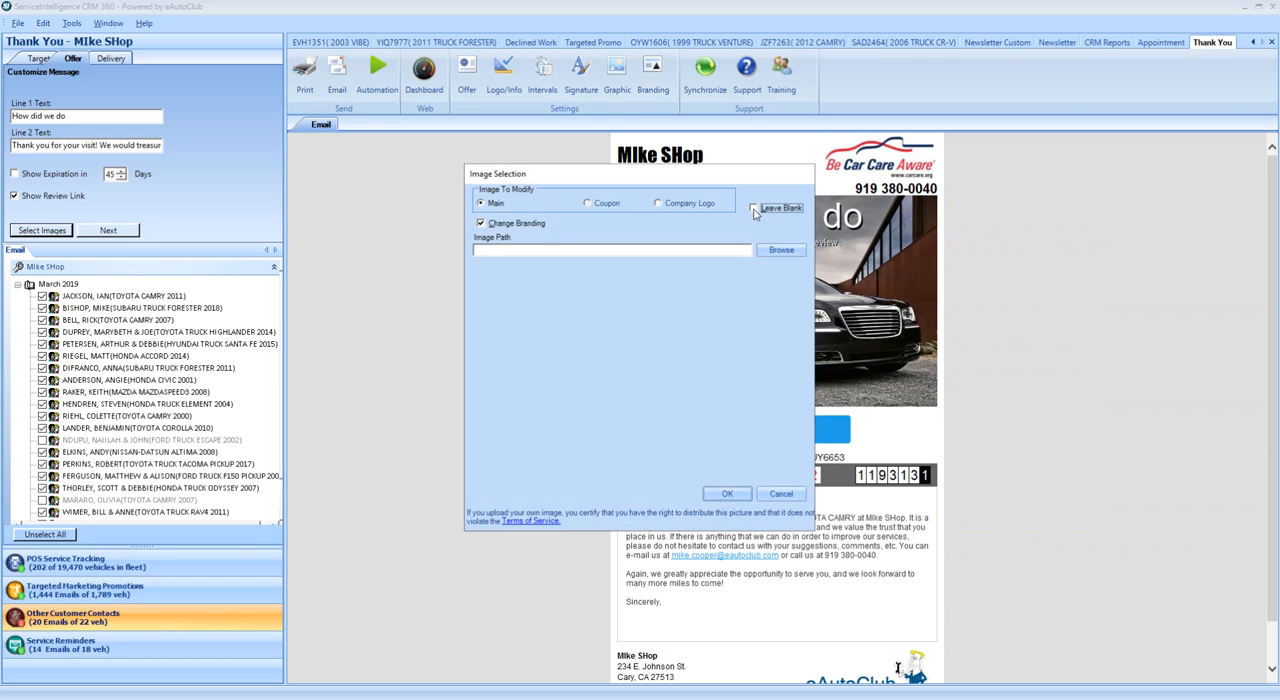
pyautogui.click(778, 251)
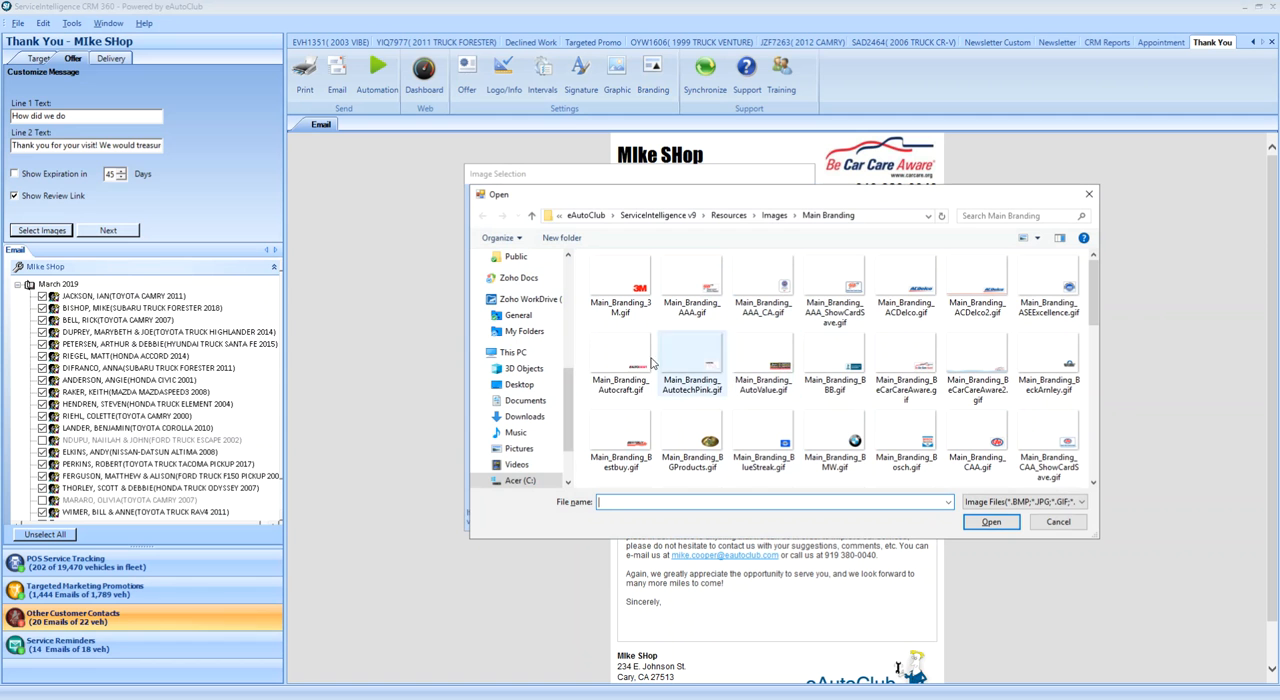
pyautogui.doubleClick(845, 428)
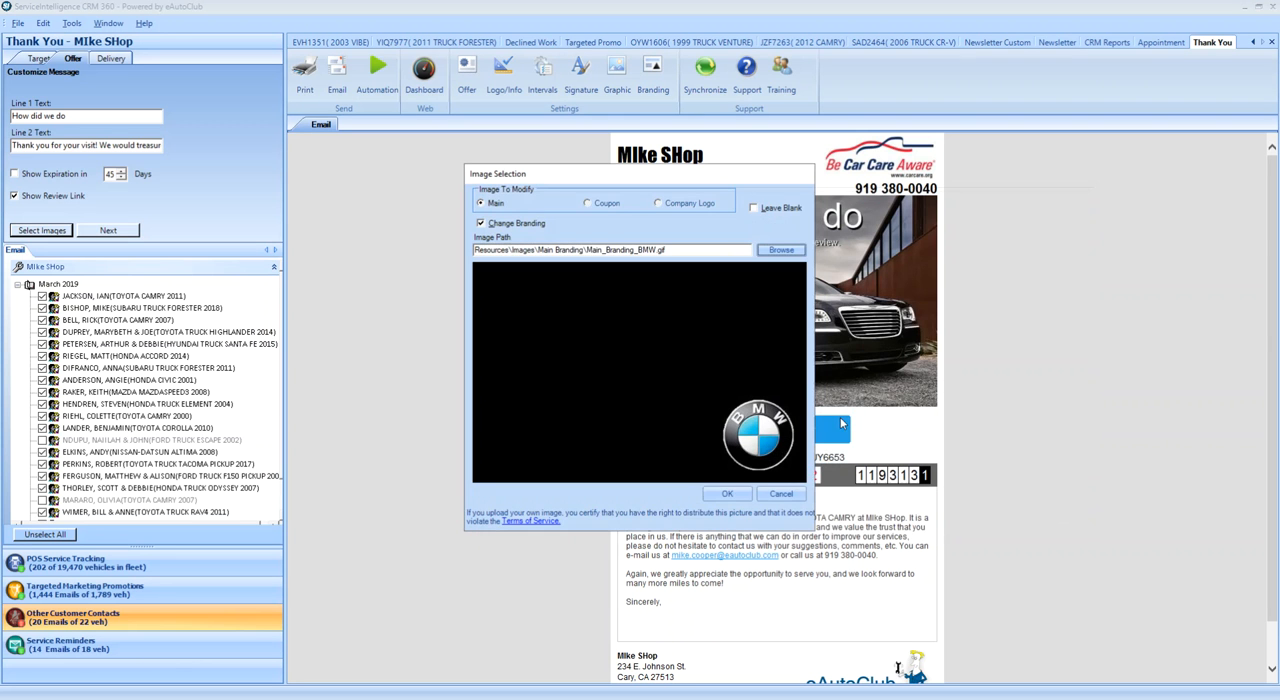
pyautogui.click(728, 494)
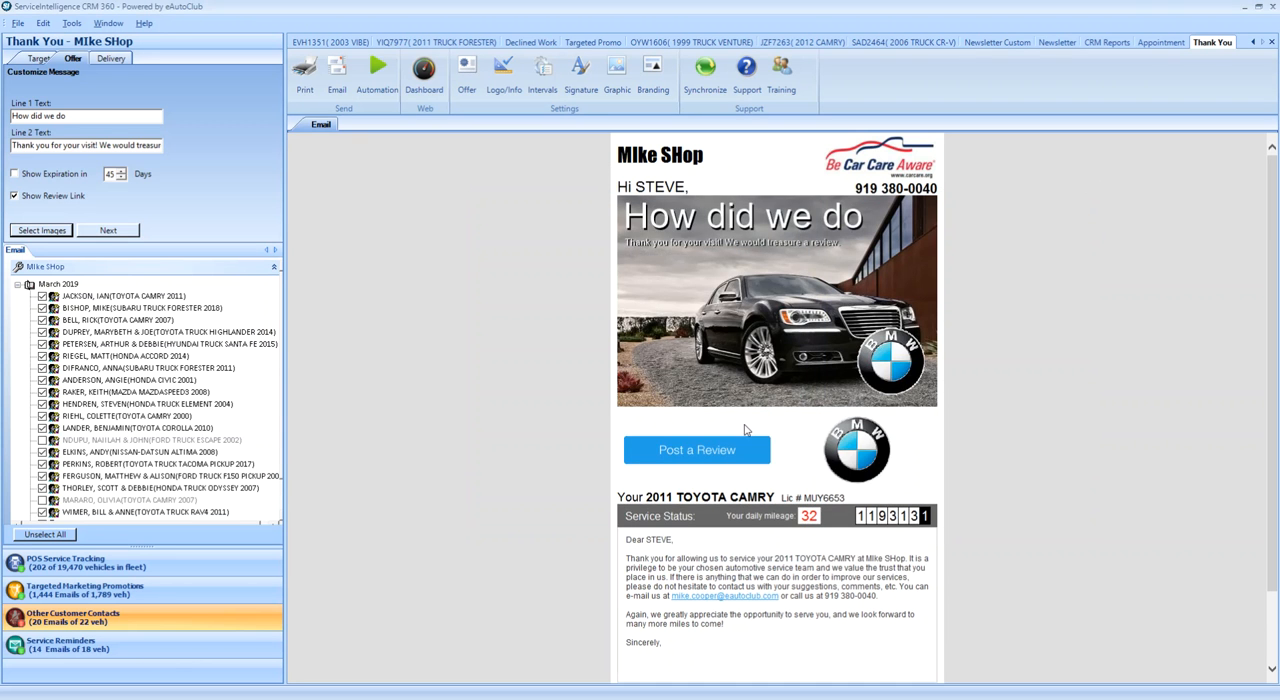
pyautogui.scroll(-2, 589, 320)
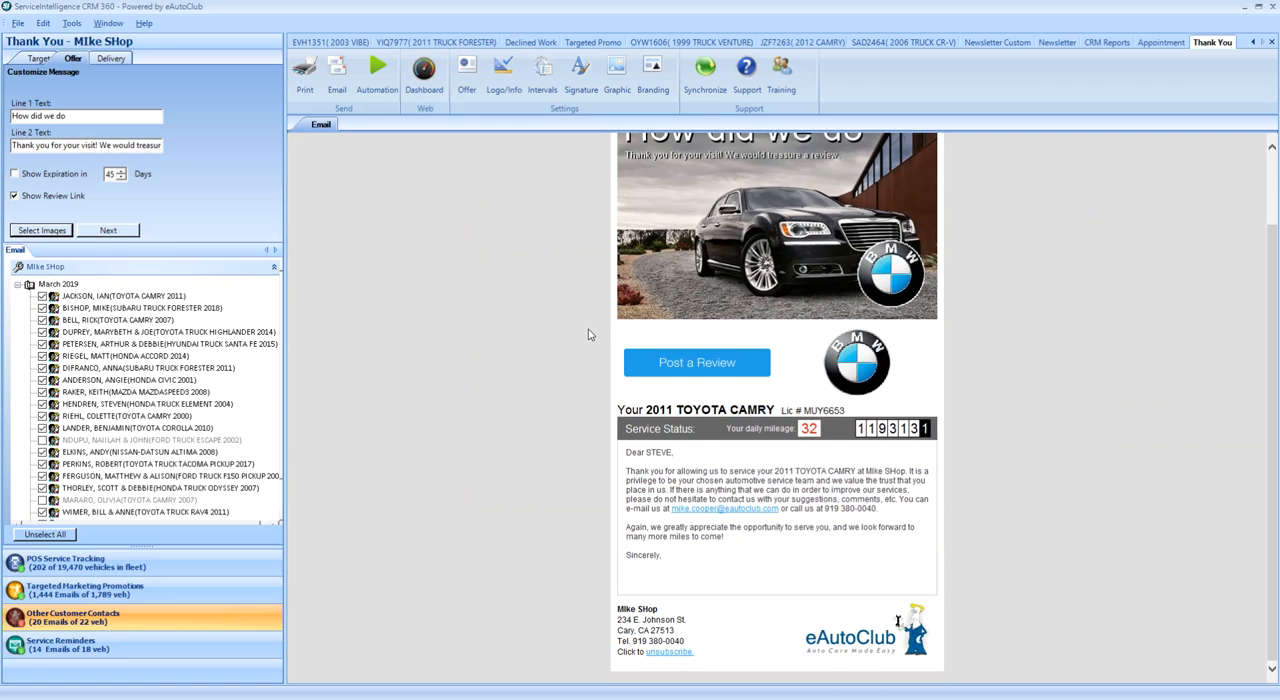
# Remove the BMW branding from the email by setting the main branding image to Leave Blank
pyautogui.click(653, 75)
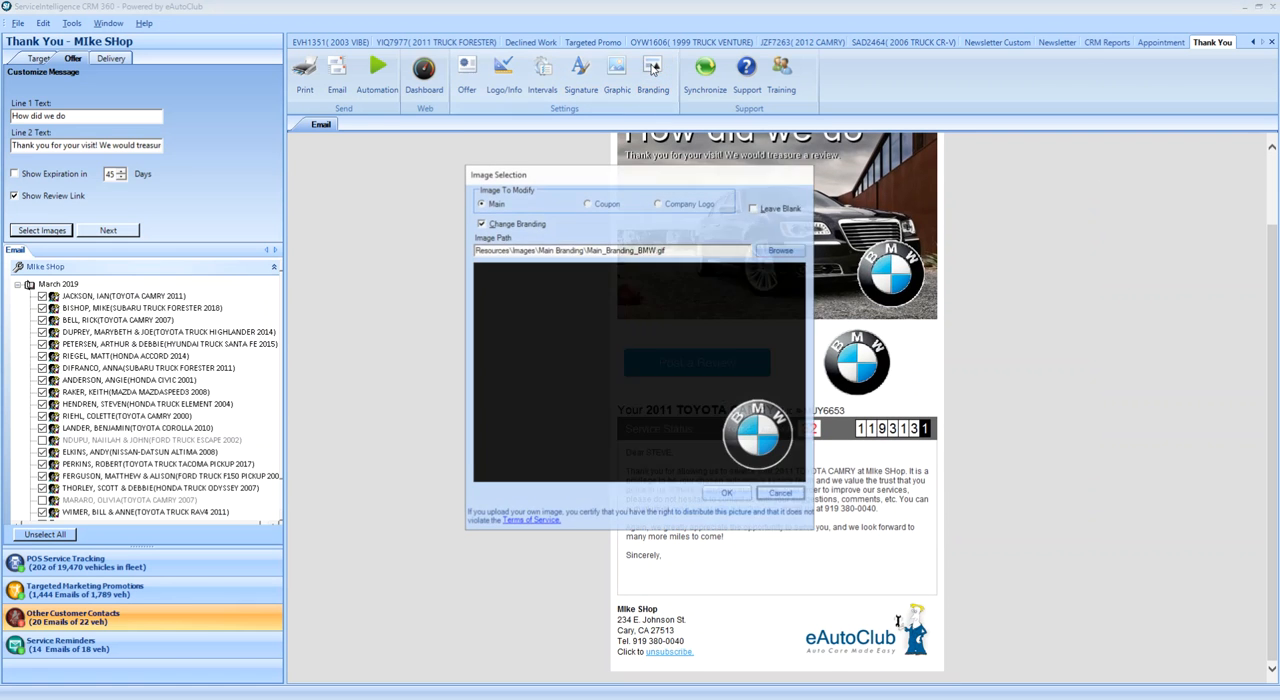
pyautogui.click(754, 208)
pyautogui.click(727, 494)
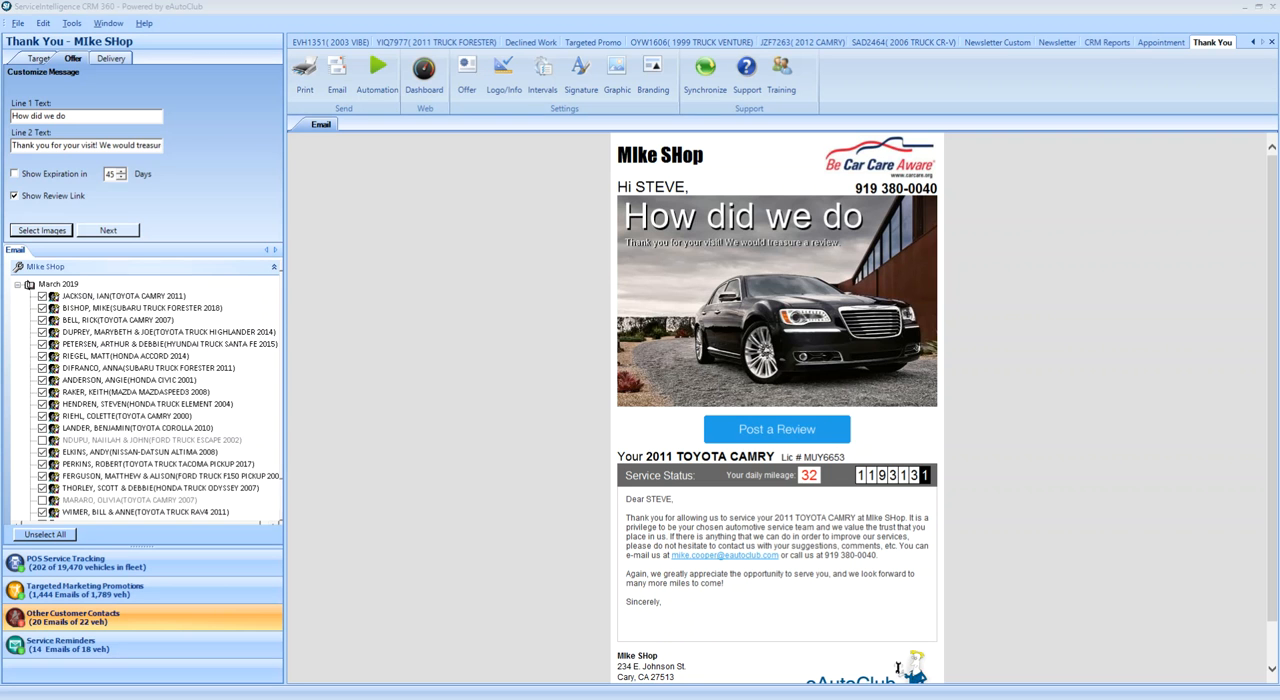
# Switch Use EAC Reviews off and back on in the shop's social media settings, and accept the settings
pyautogui.click(44, 24)
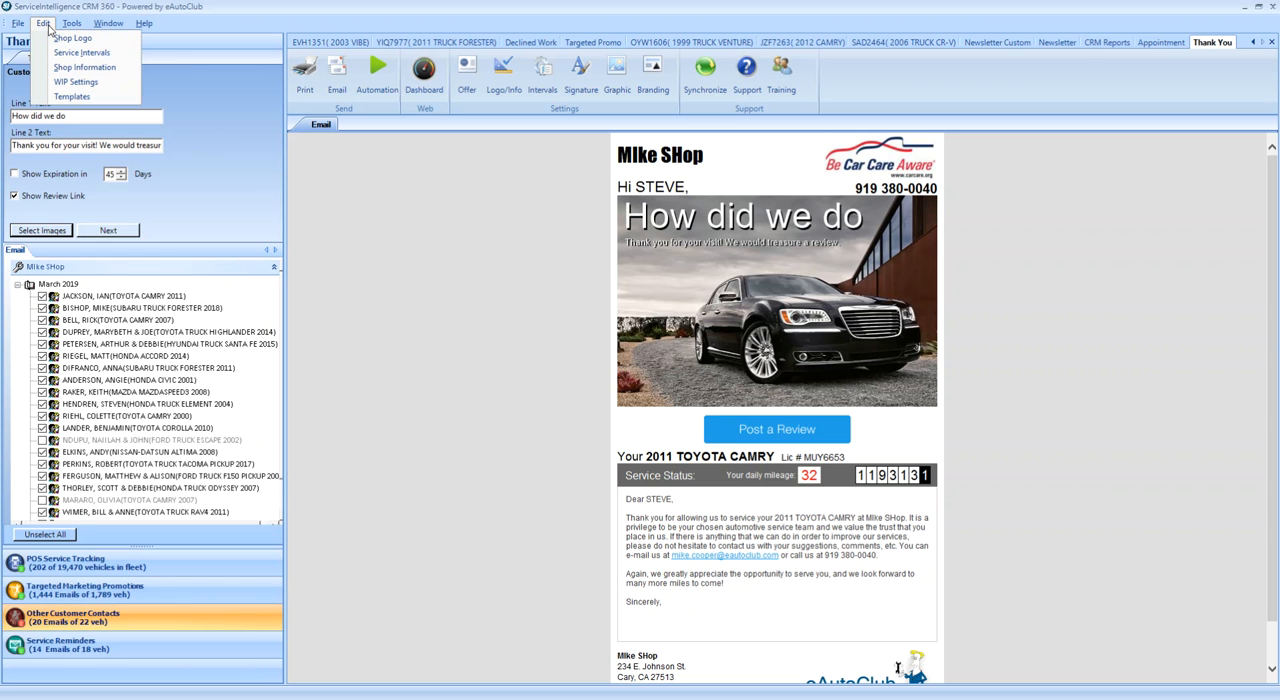
pyautogui.click(84, 67)
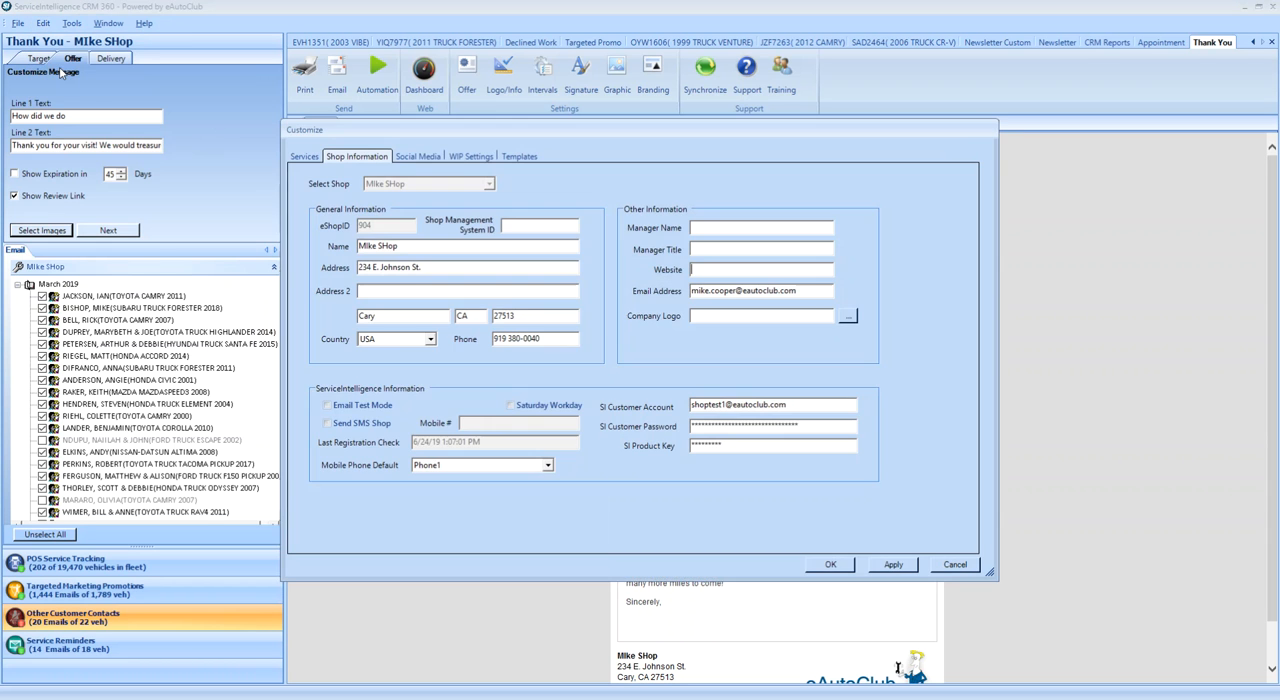
pyautogui.click(421, 160)
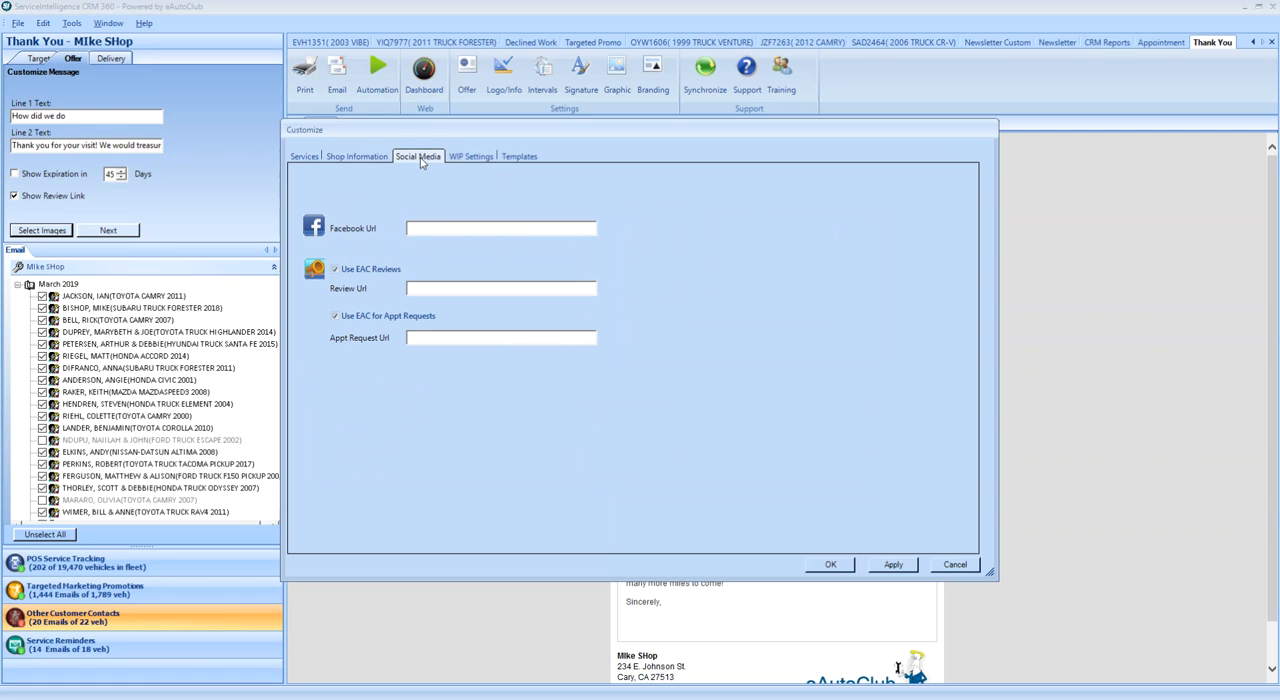
pyautogui.click(331, 270)
pyautogui.click(423, 289)
pyautogui.click(336, 271)
pyautogui.click(830, 565)
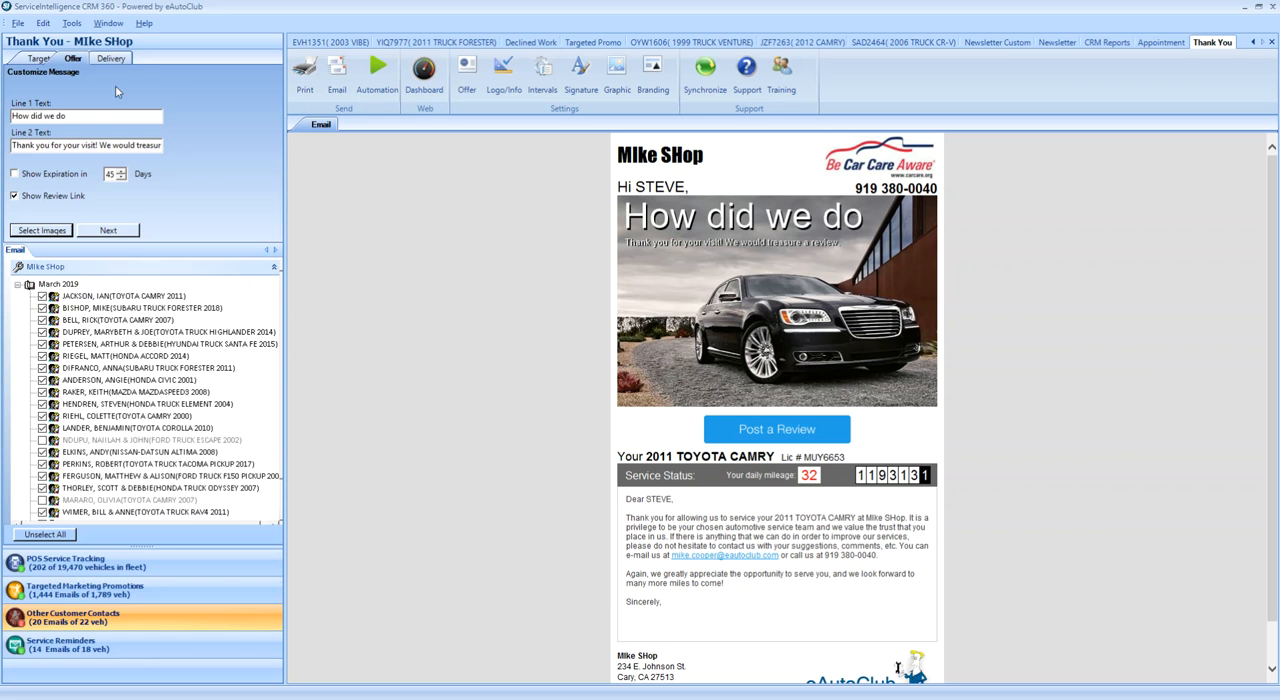
# Open the delivery options of the Thank You campaign
pyautogui.click(112, 60)
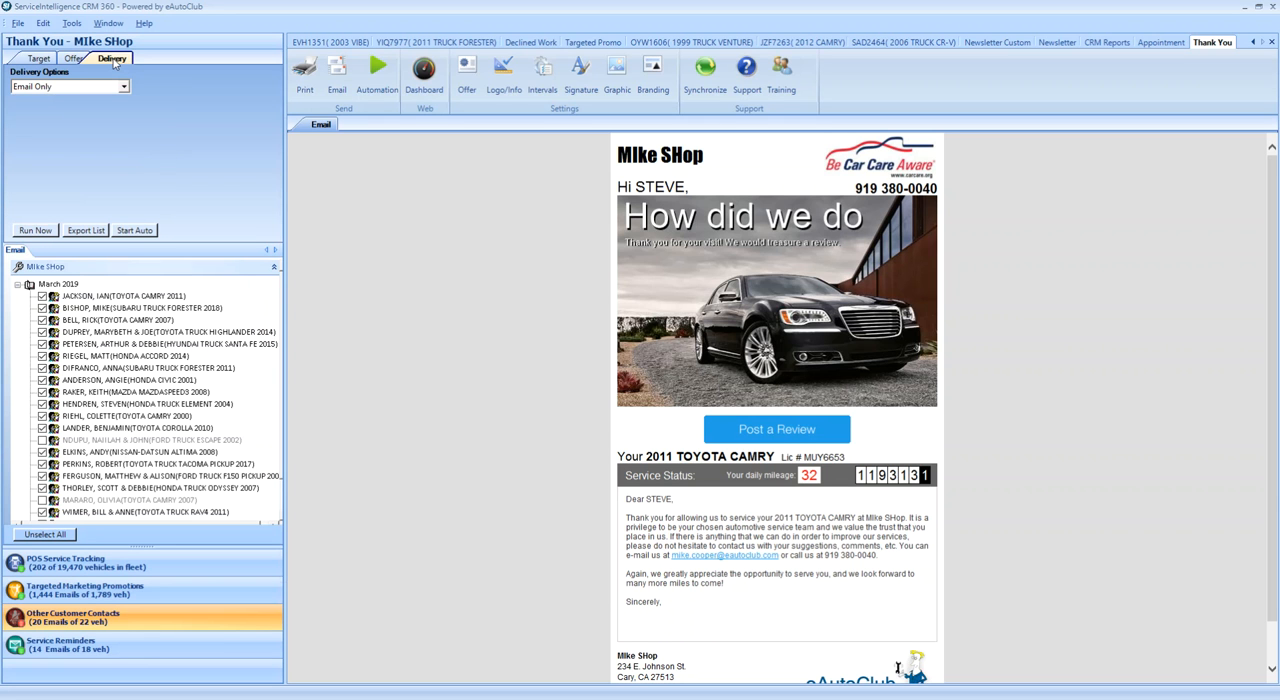